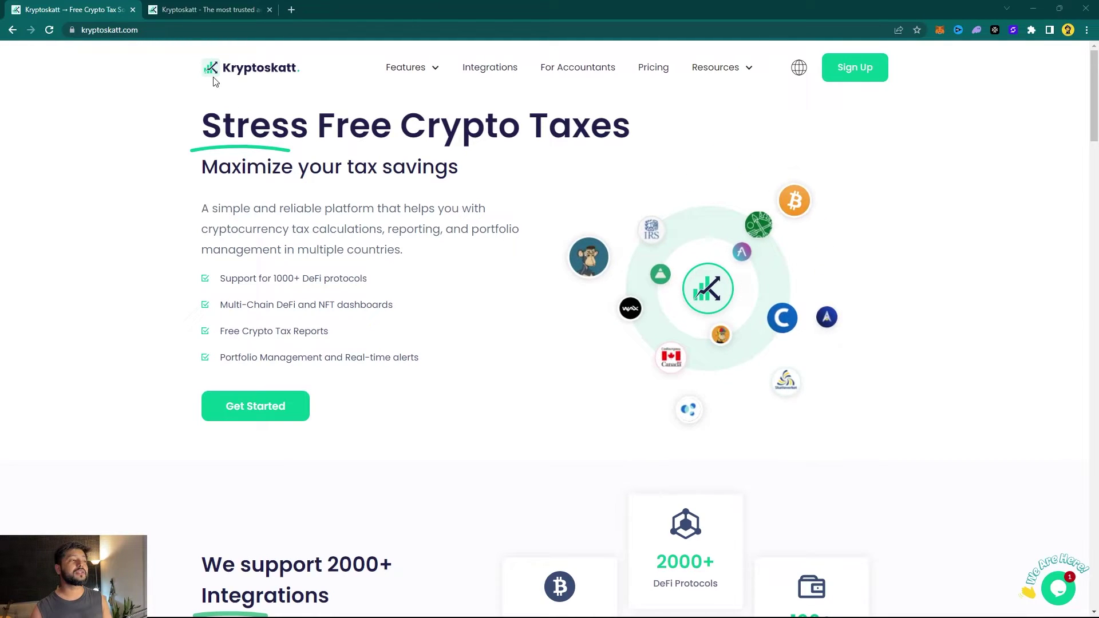
Step: Start adding a Phantom wallet in the Kryptoskatt web app and choose Solana as its blockchain
click(218, 8)
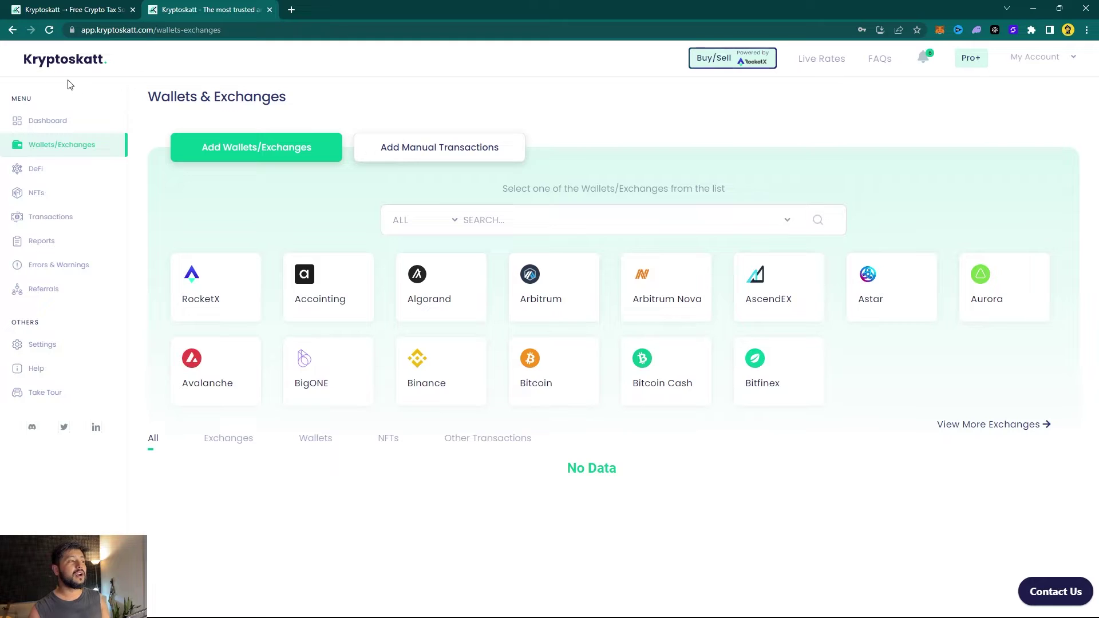
click(57, 119)
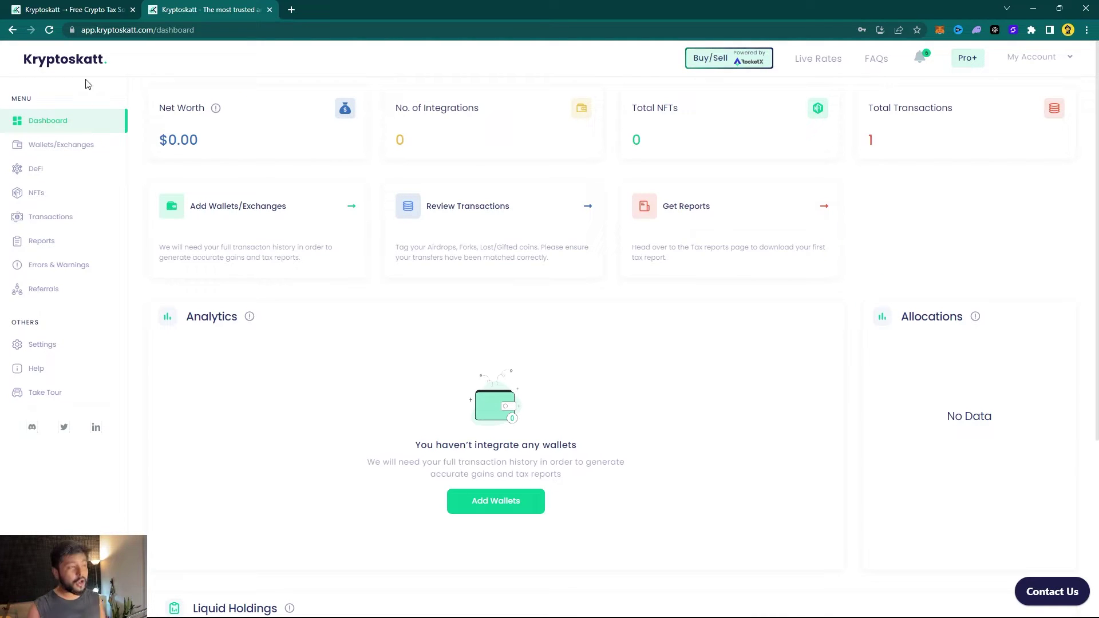
click(61, 148)
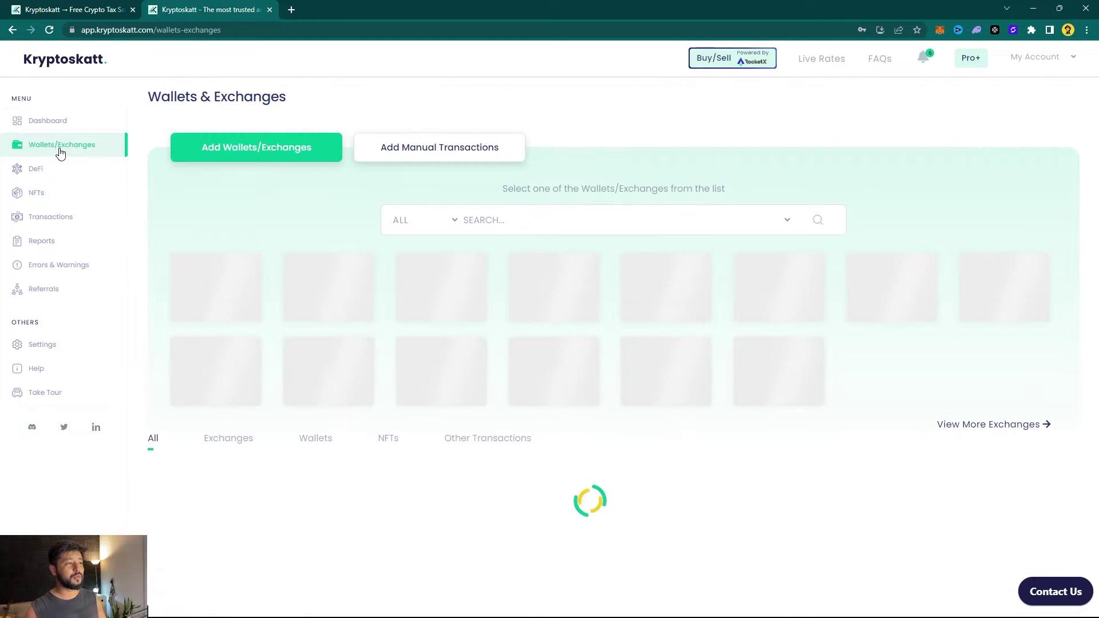
click(464, 218)
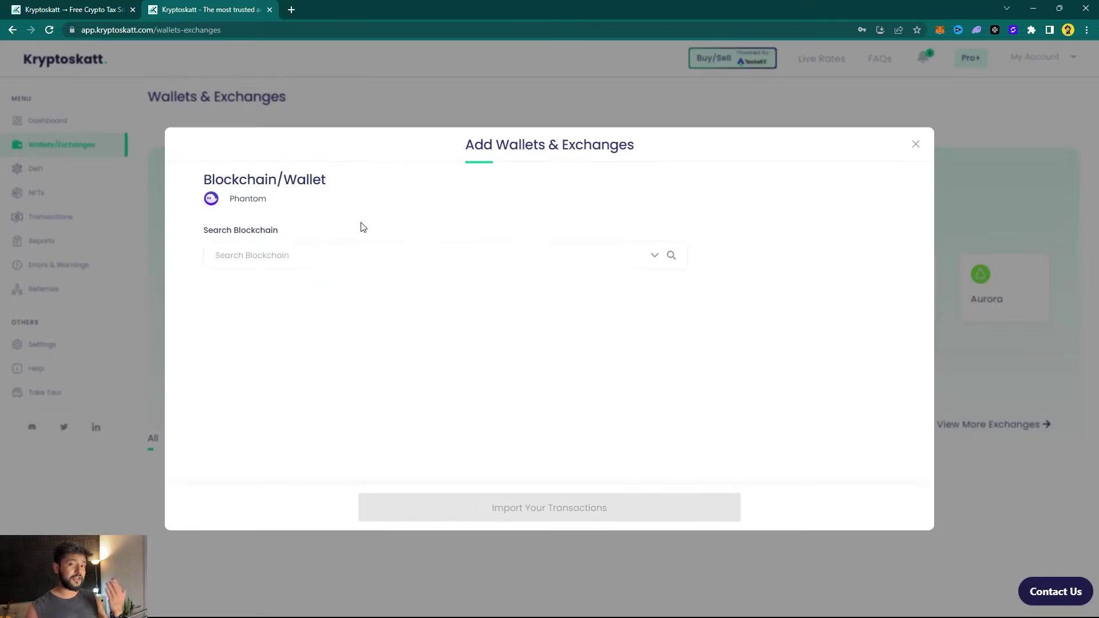
click(324, 252)
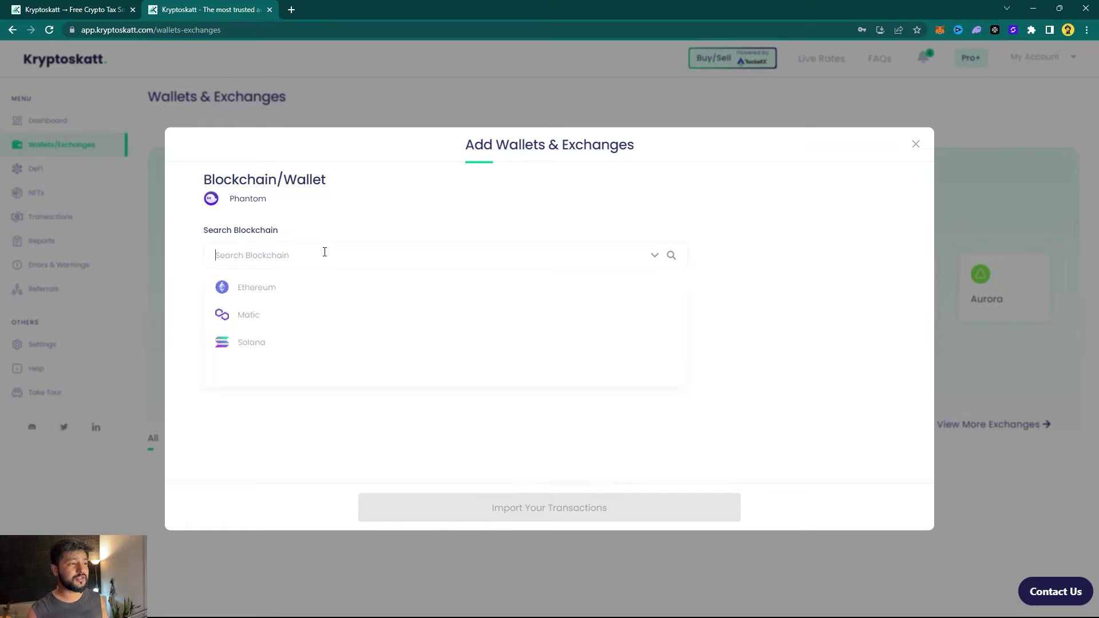
click(264, 343)
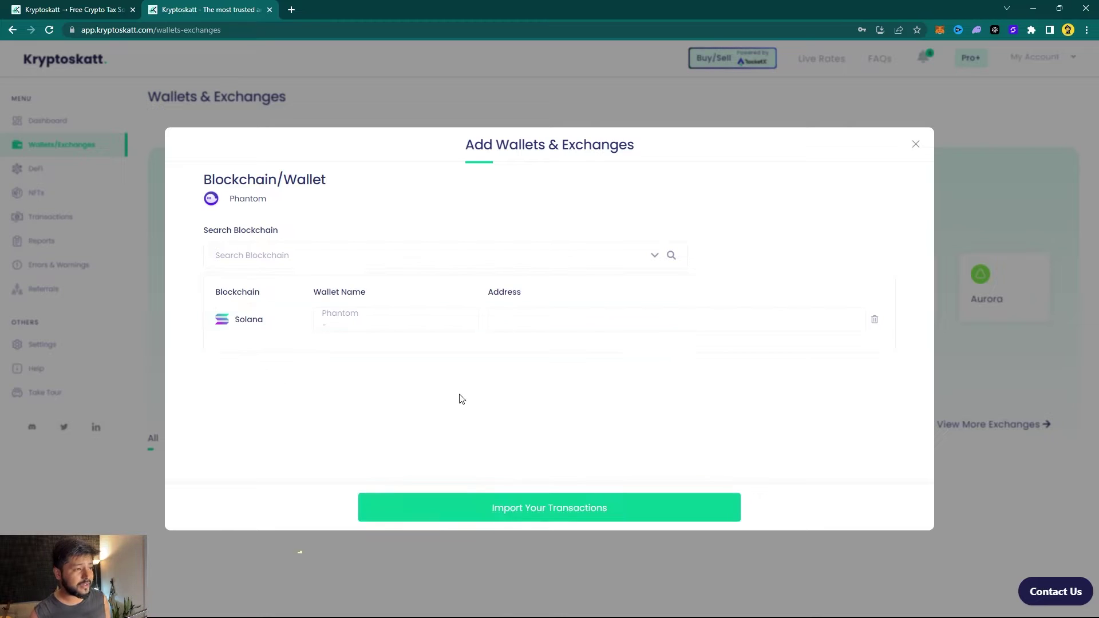
Step: Name the wallet "Taxes 2023", enter the Solana wallet address copied from Phantom, and import its transactions
click(382, 323)
text(Taxes 2023)
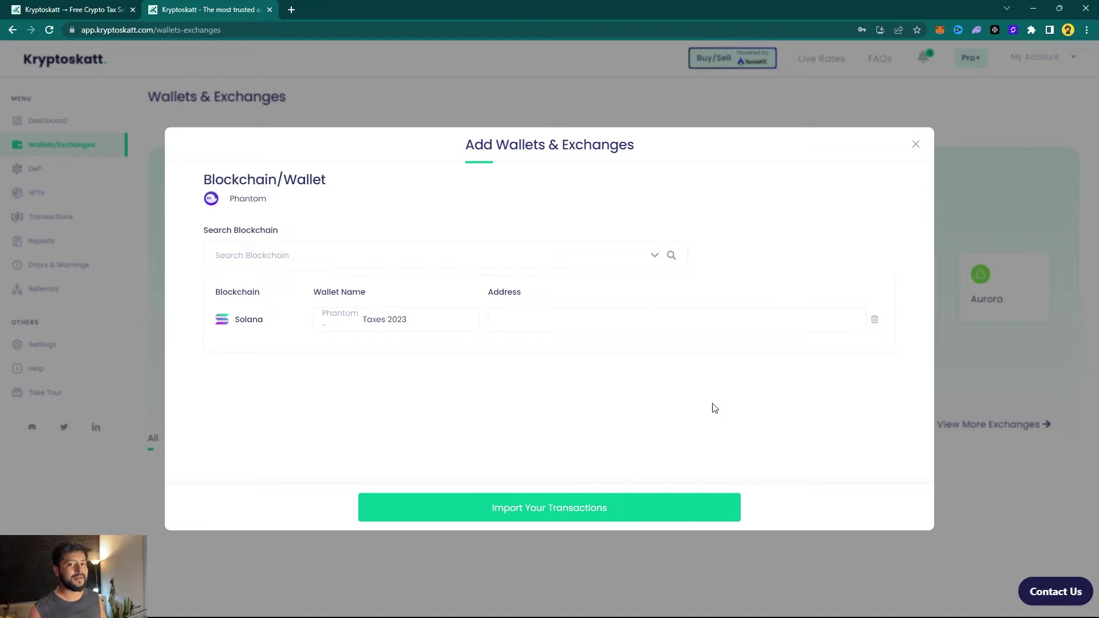
click(975, 31)
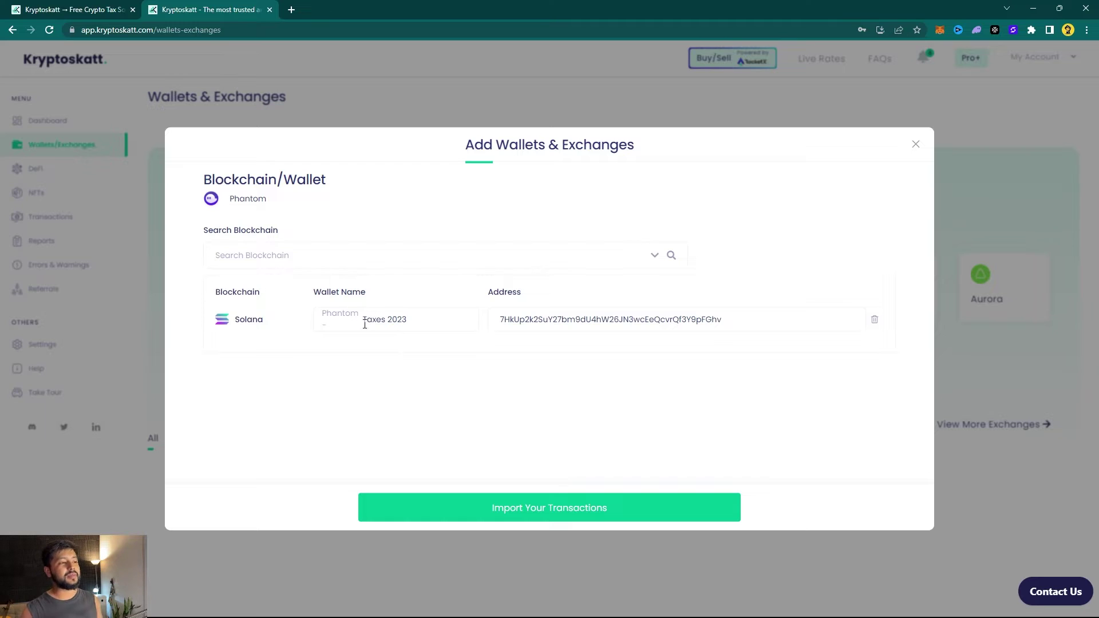
click(569, 509)
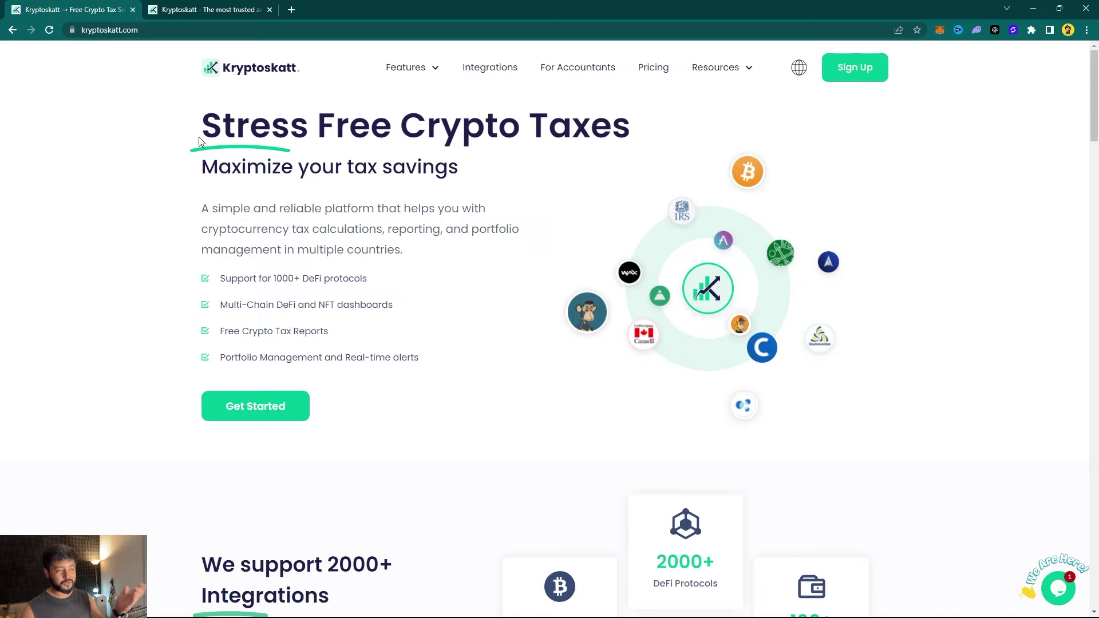
Step: Browse the supported integrations on the Kryptoskatt website and read the Phantom Wallet guide's web and mobile connection instructions
click(490, 70)
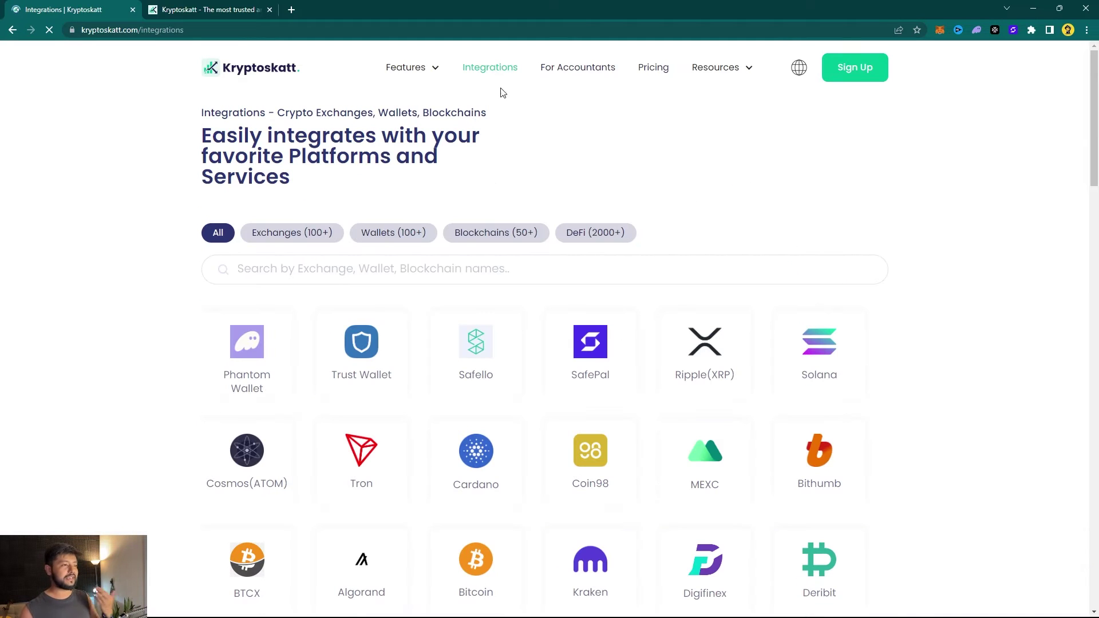
scroll(548, 356, down, 5)
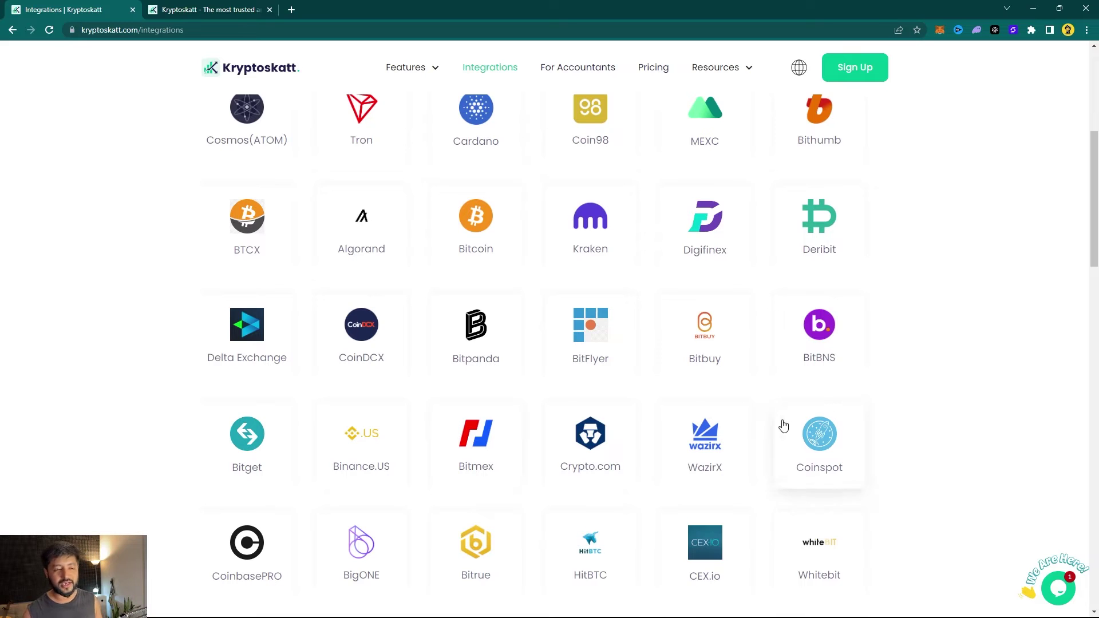
scroll(781, 442, up, 5)
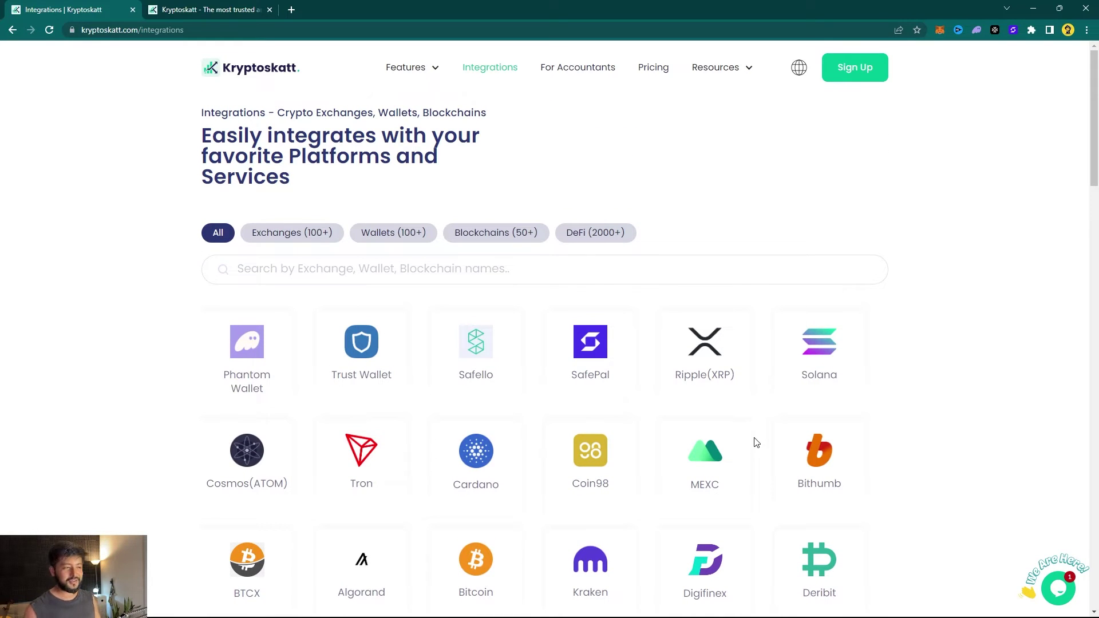
click(218, 365)
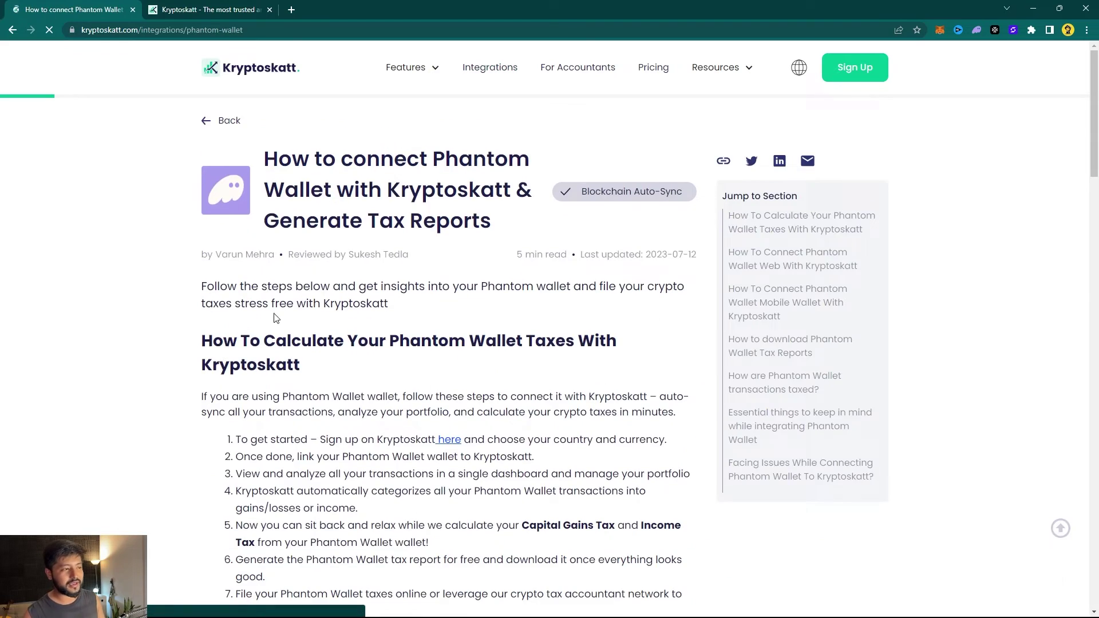
scroll(276, 318, down, 8)
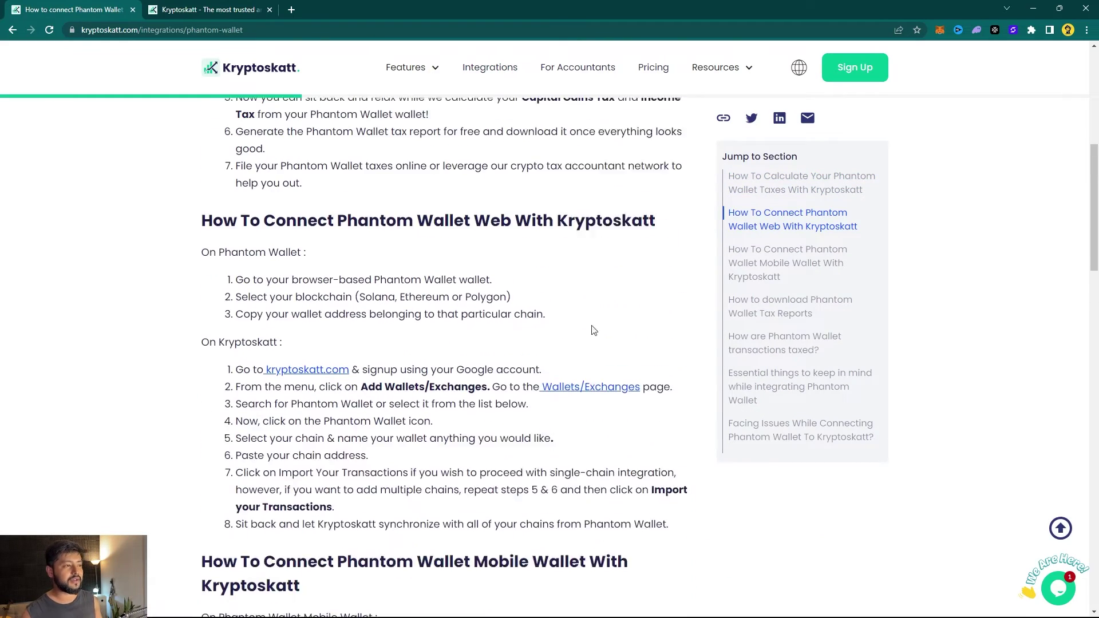
scroll(572, 344, up, 1)
scroll(559, 404, down, 7)
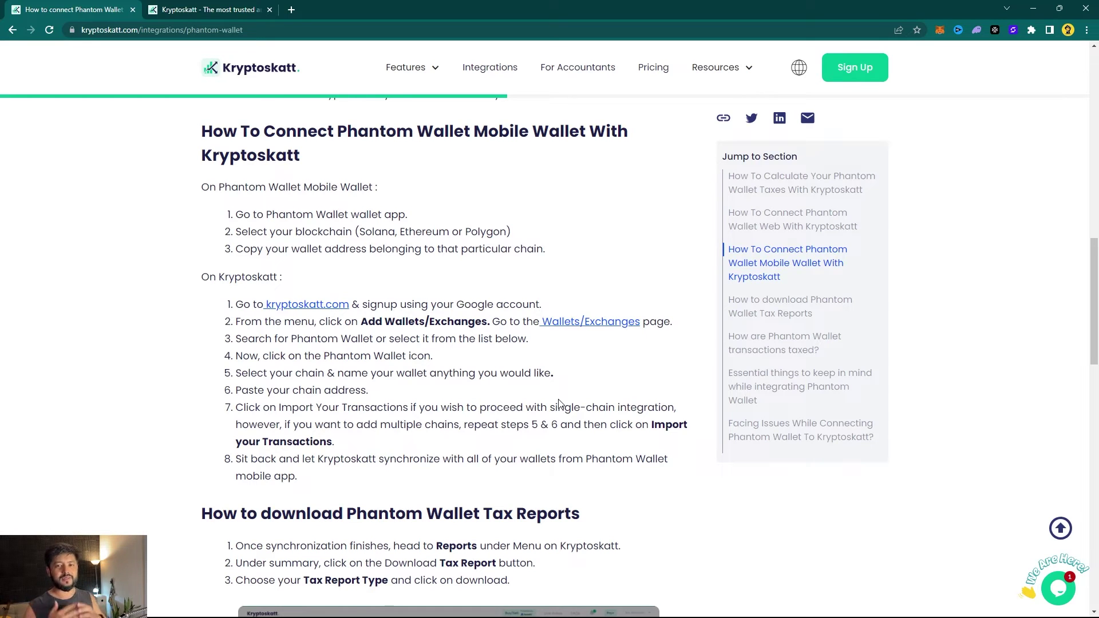
Step: Return to the Kryptoskatt web app and review the list of imported Phantom wallet transactions
key(ctrl+Tab)
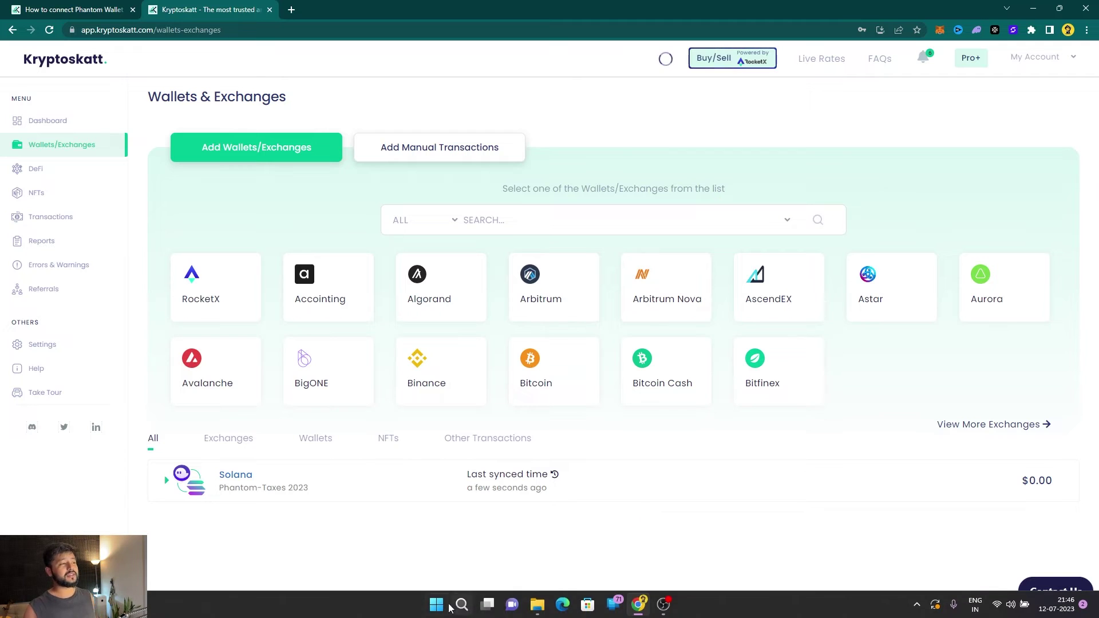
click(97, 222)
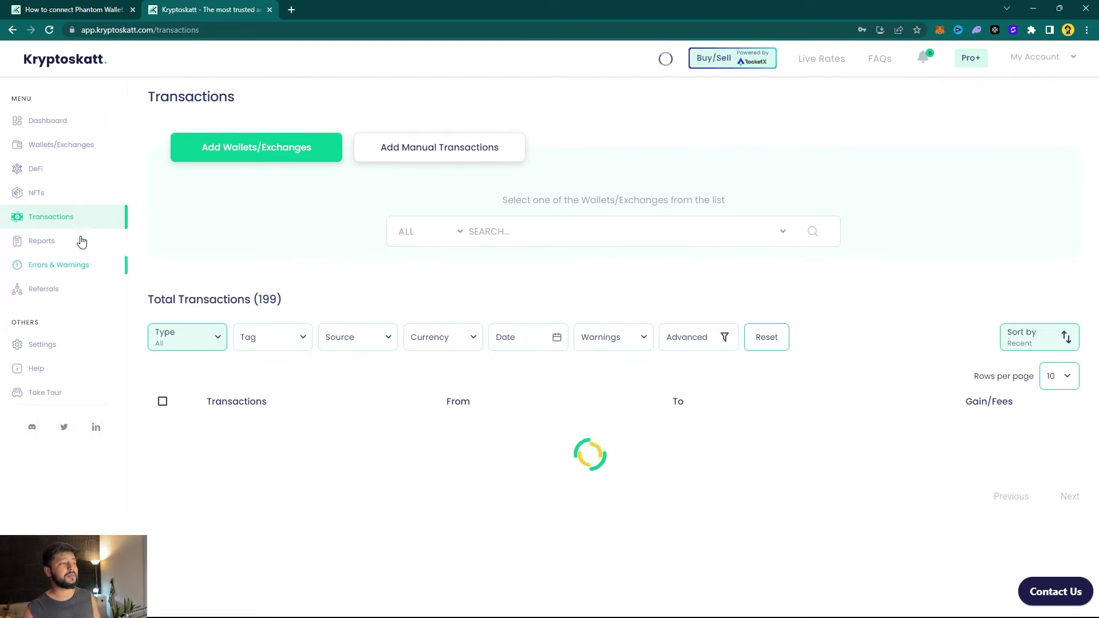
scroll(622, 454, down, 4)
scroll(622, 454, down, 8)
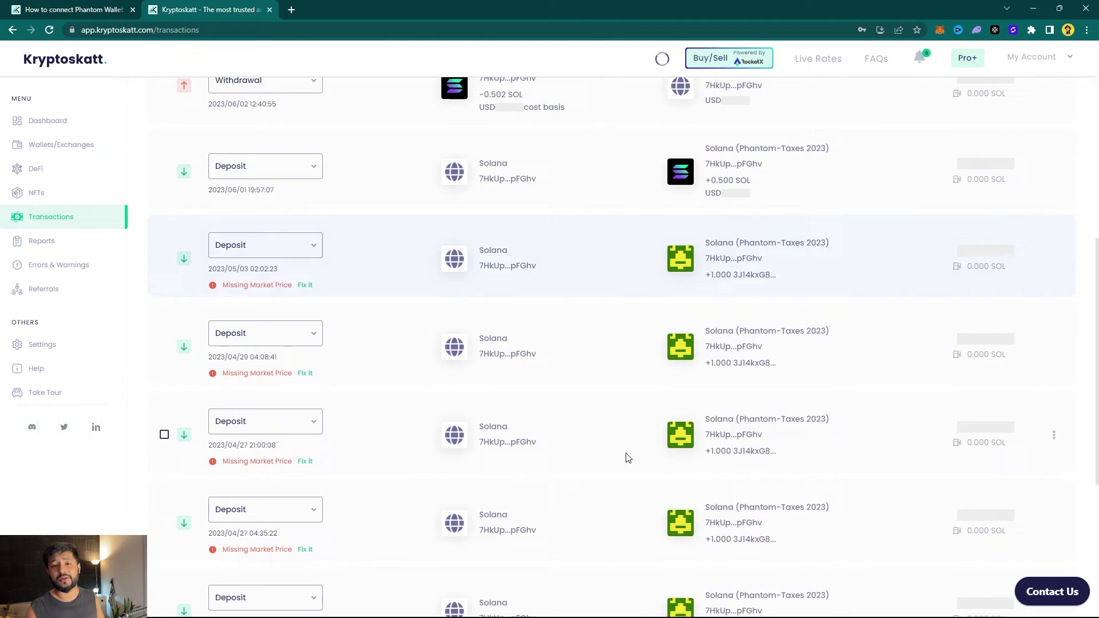
scroll(620, 422, up, 5)
scroll(619, 439, up, 7)
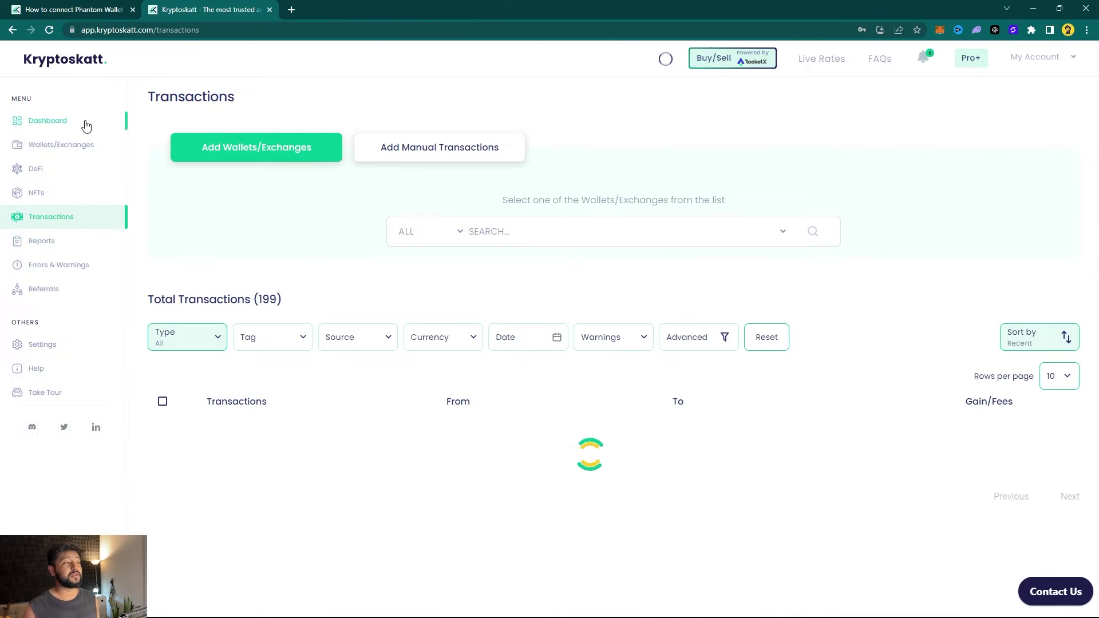
Step: Look through the available tax report types and download the Full Report
click(49, 245)
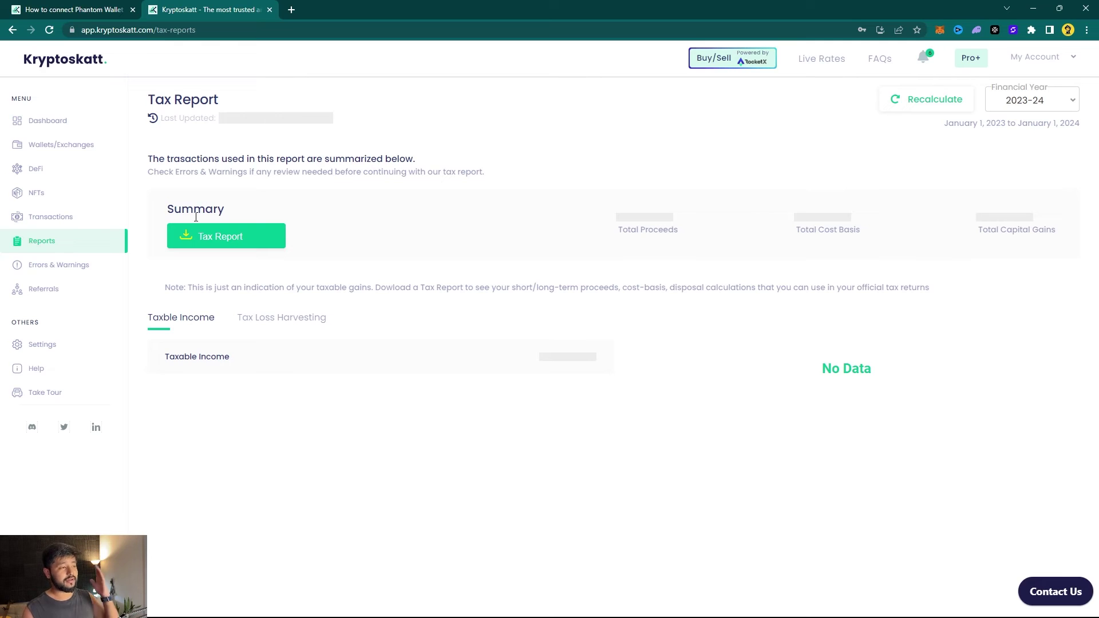
click(217, 239)
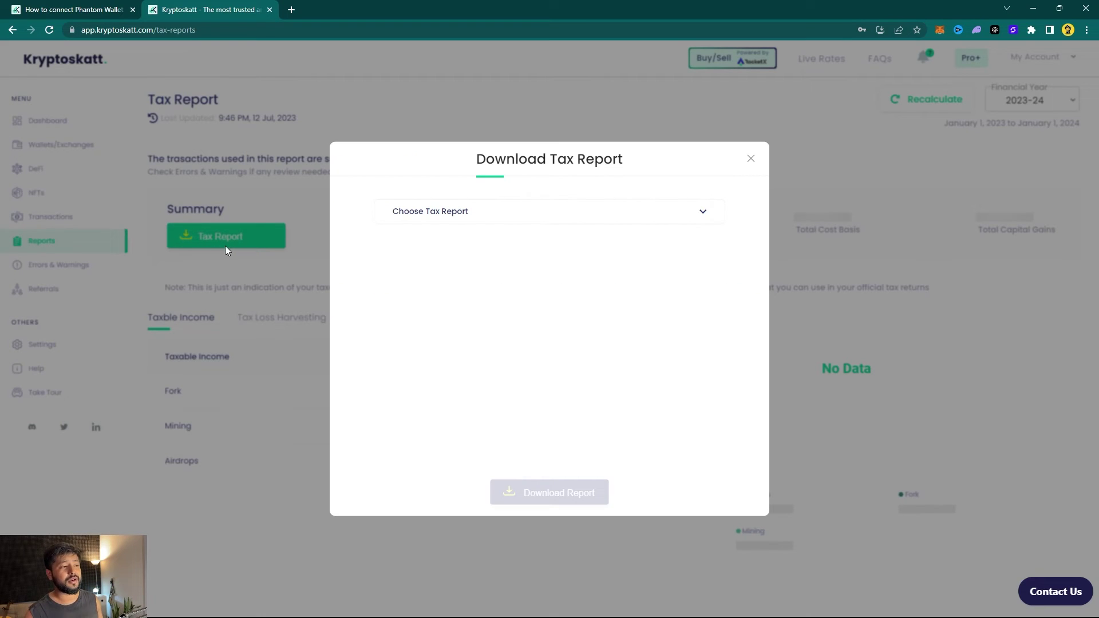
click(461, 210)
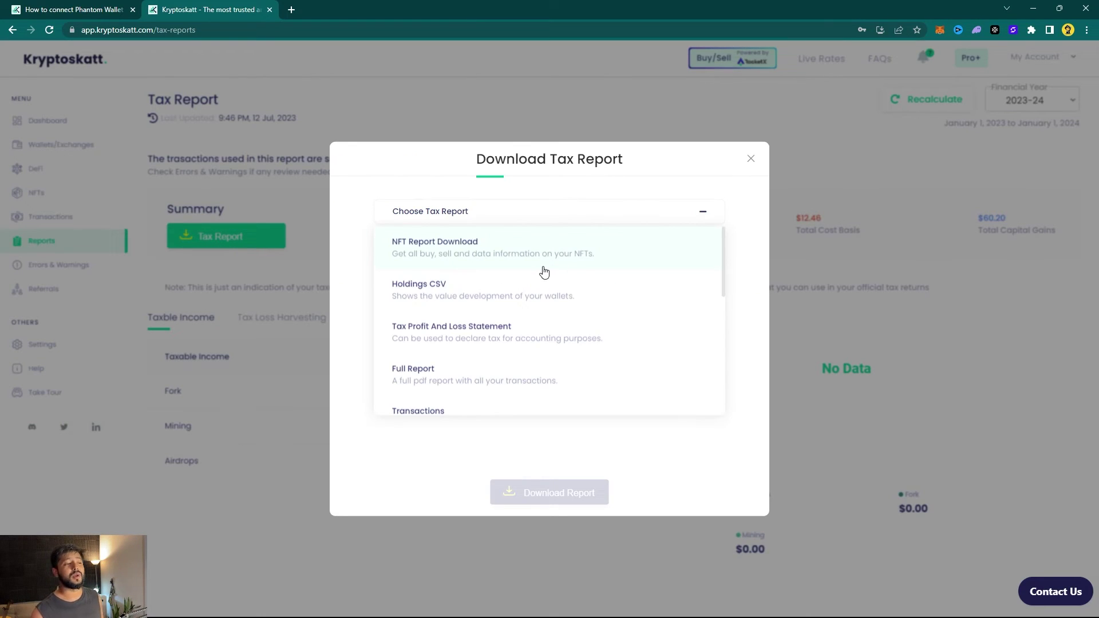
scroll(552, 280, down, 3)
scroll(527, 310, down, 5)
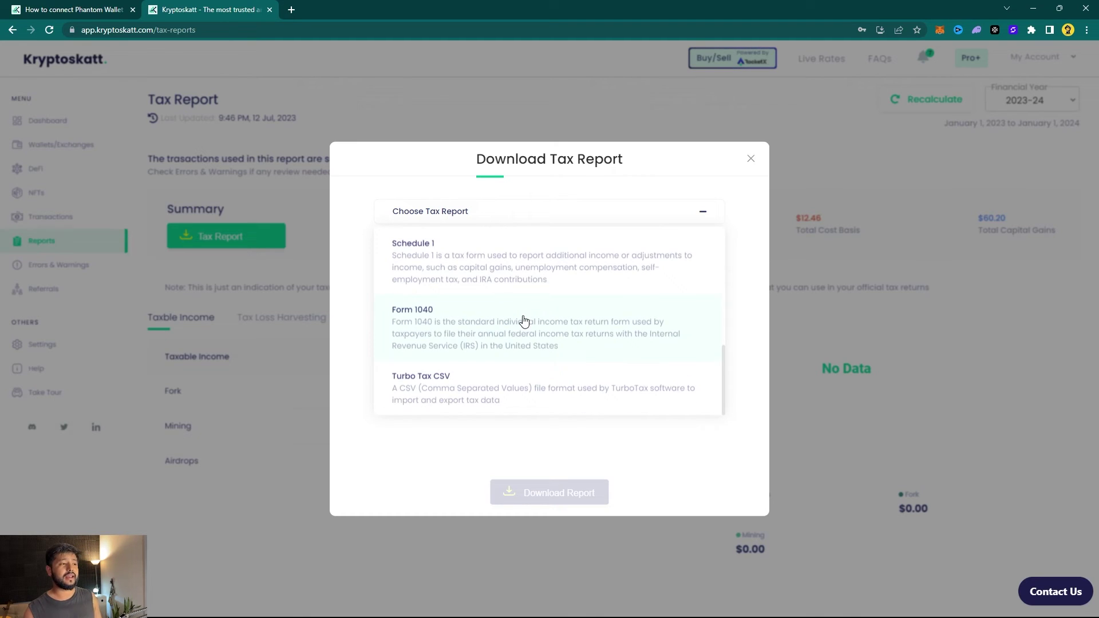
scroll(532, 366, up, 2)
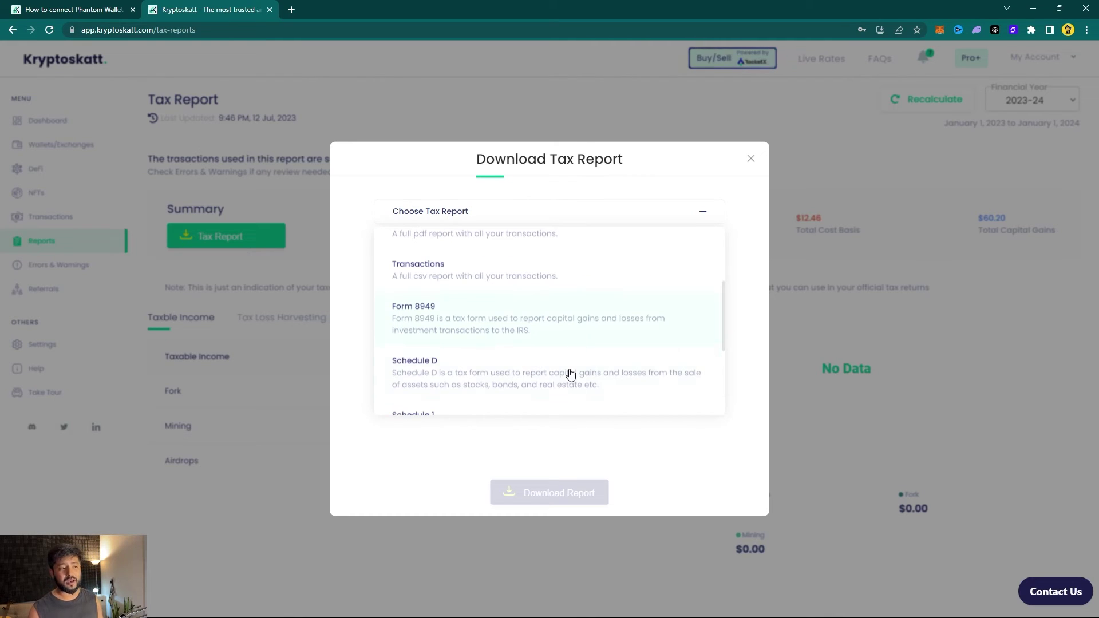
scroll(564, 372, down, 3)
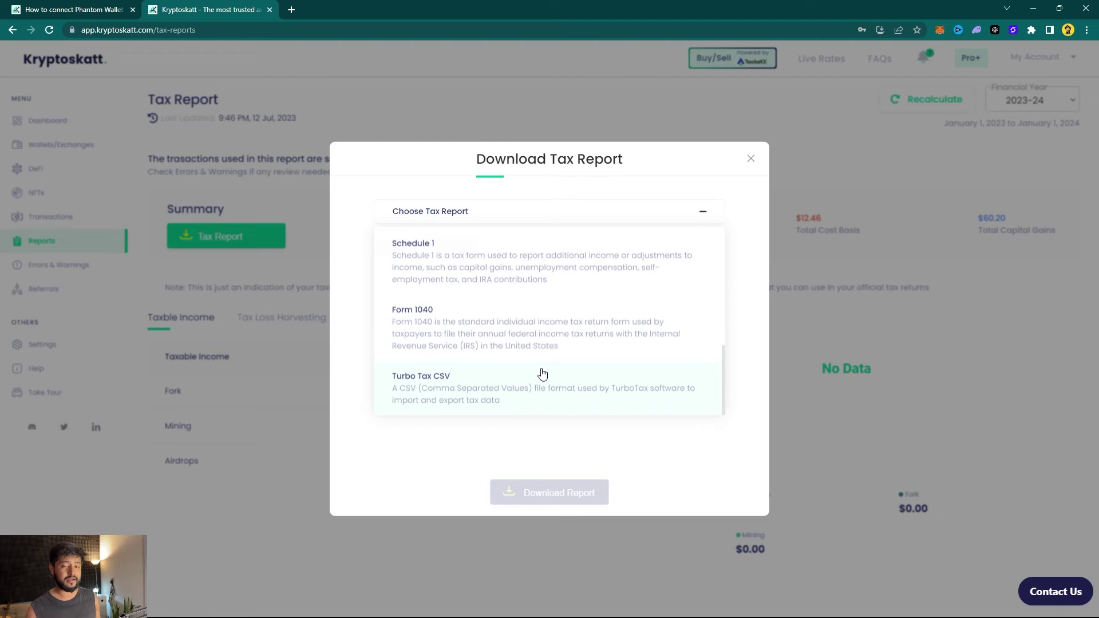
scroll(543, 372, up, 2)
scroll(542, 319, up, 3)
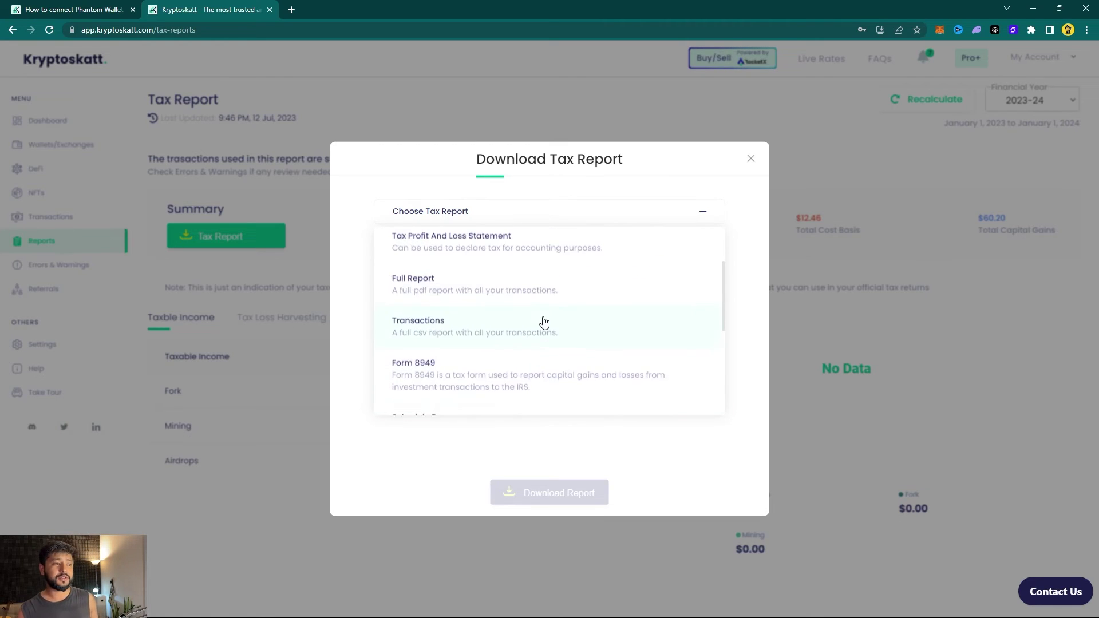
click(446, 351)
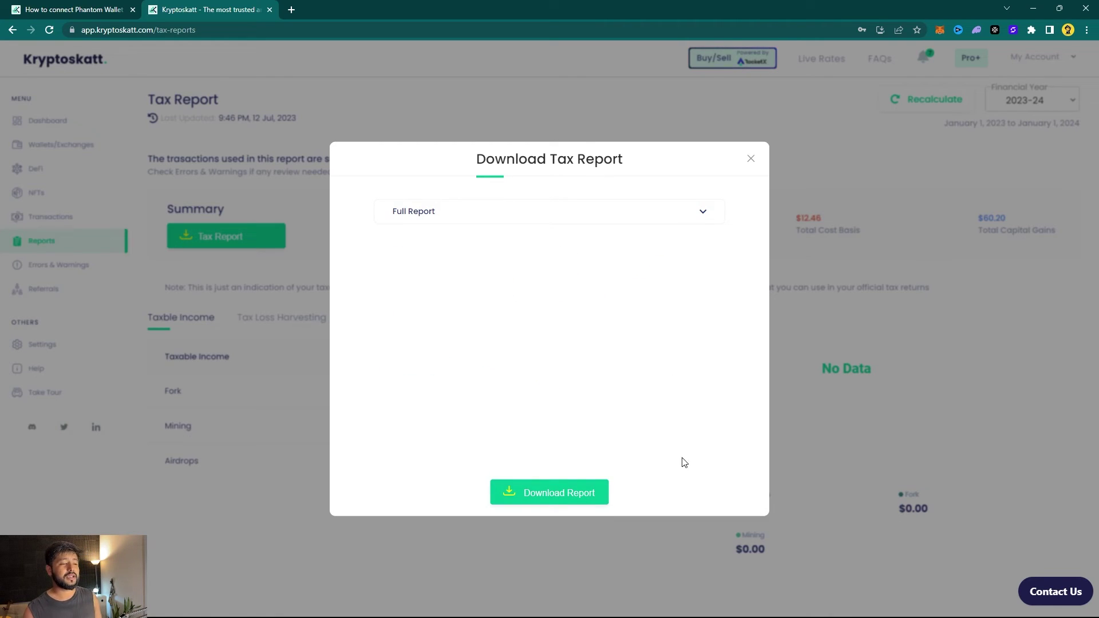
click(558, 493)
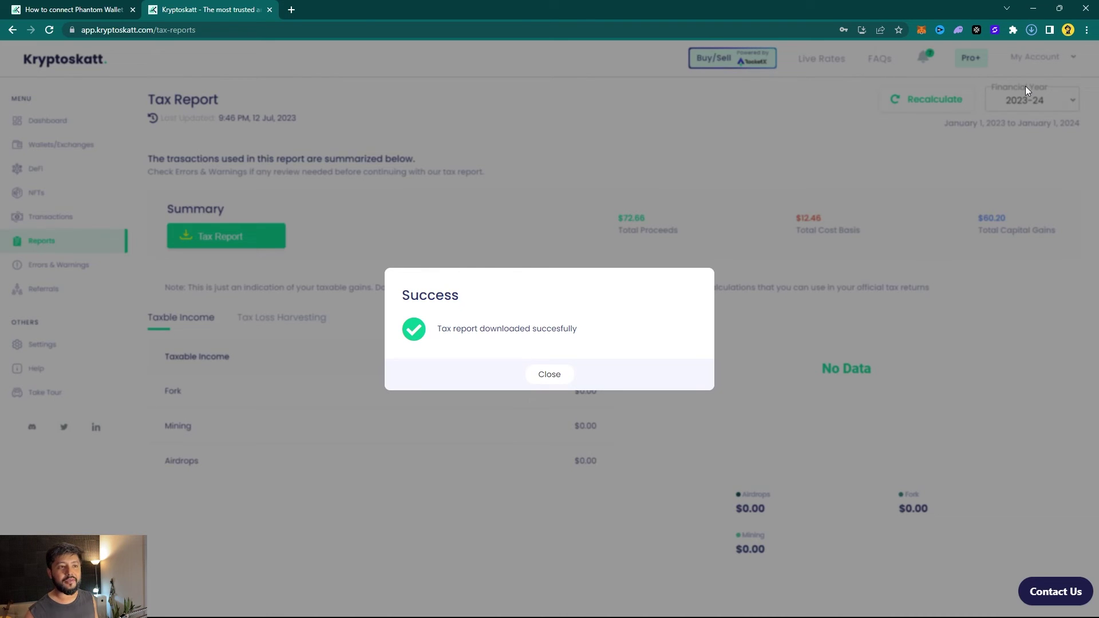
Step: Examine the pages of the downloaded full tax report PDF, including profits, losses, holdings and capital gains transactions, and close it
scroll(499, 329, down, 20)
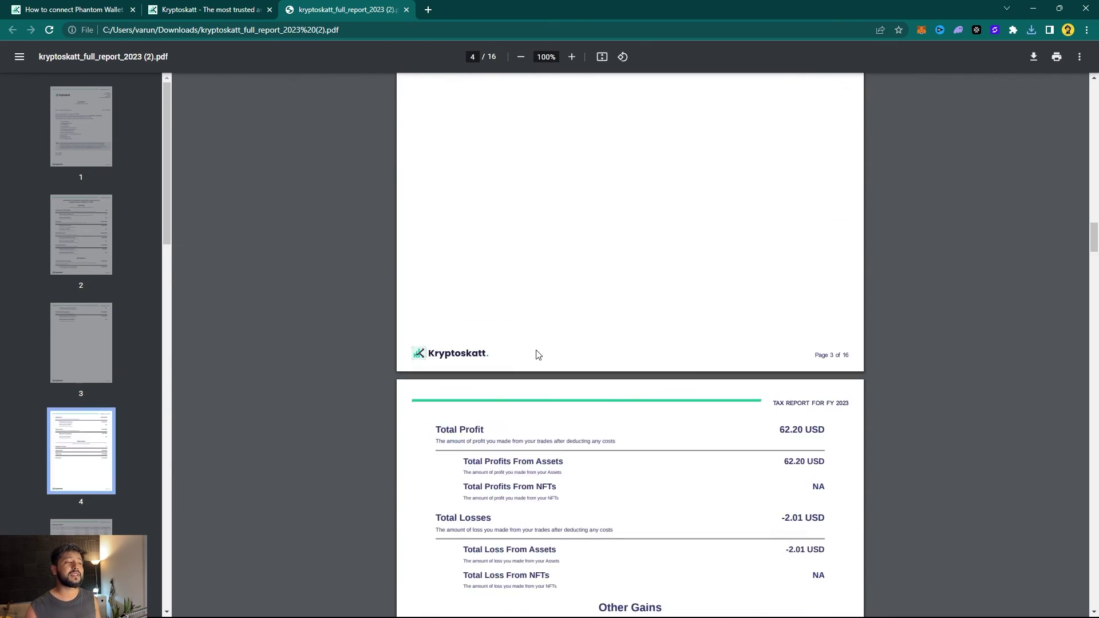
scroll(533, 370, down, 20)
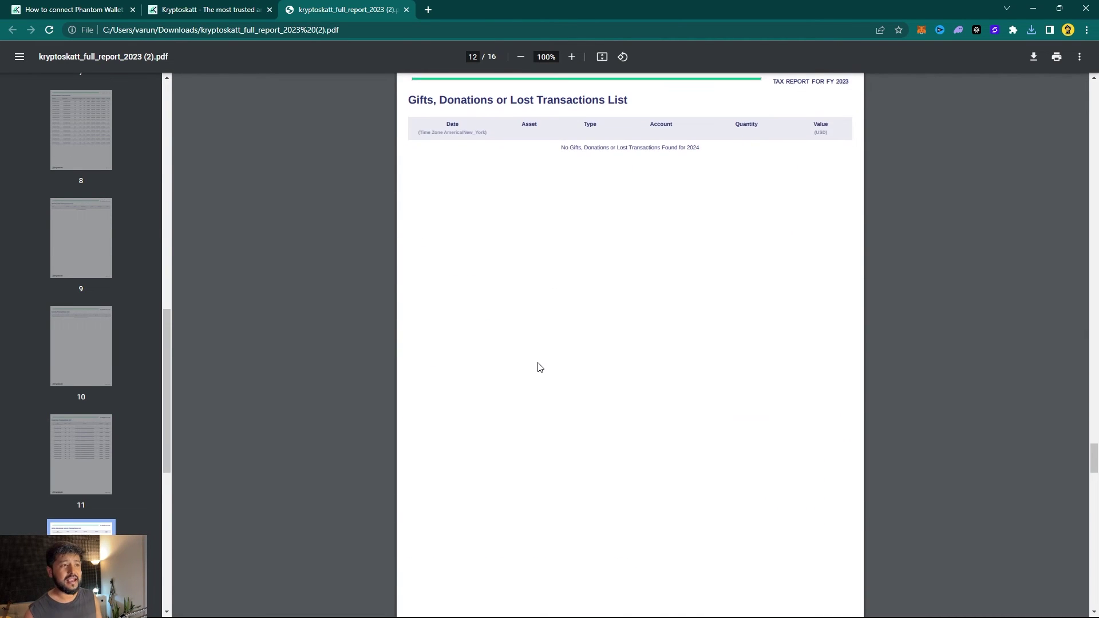
scroll(540, 366, up, 14)
scroll(539, 362, up, 20)
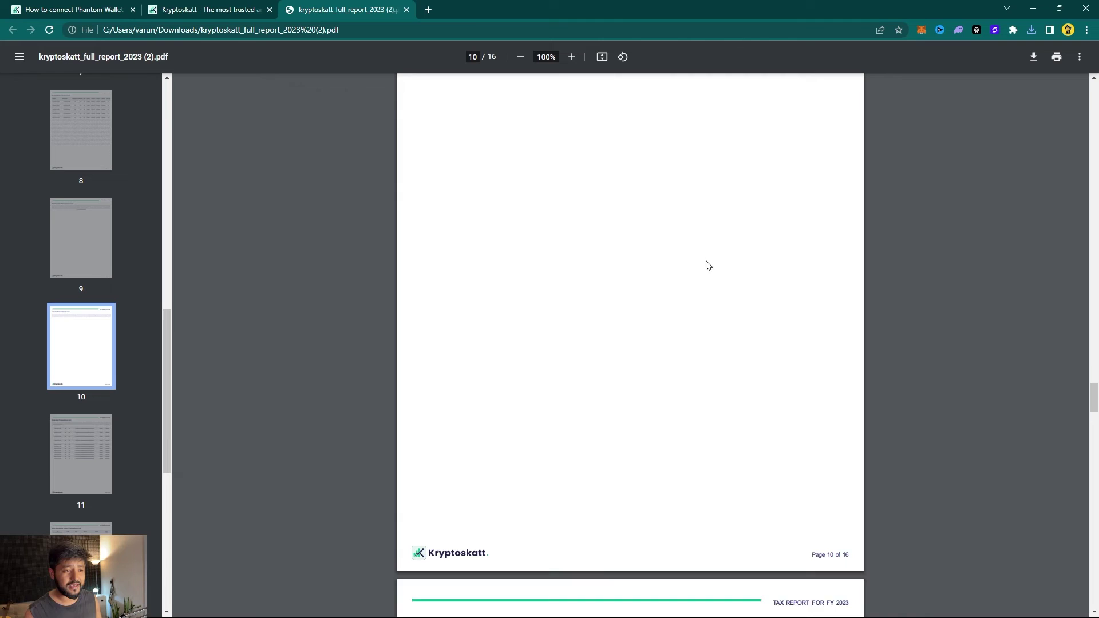
scroll(773, 298, up, 20)
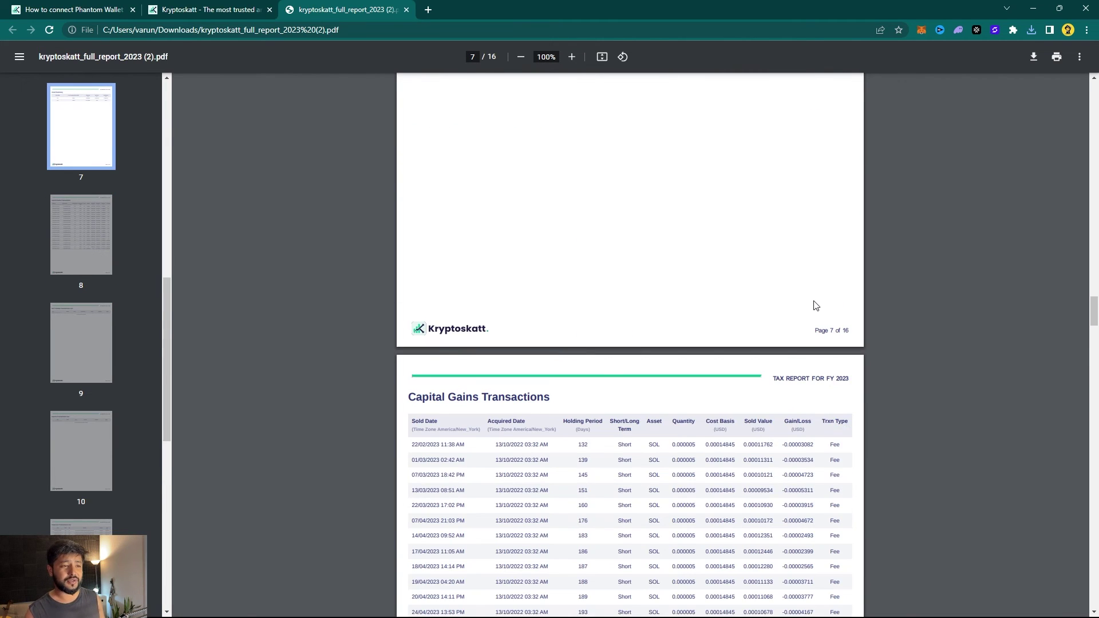
scroll(784, 352, up, 4)
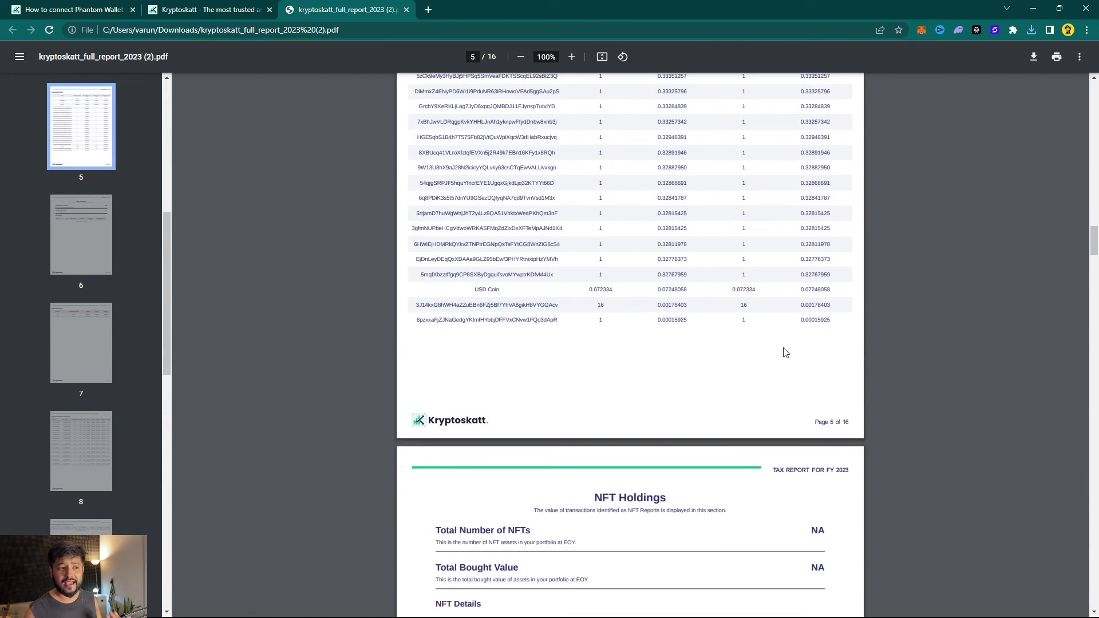
key(ctrl+w)
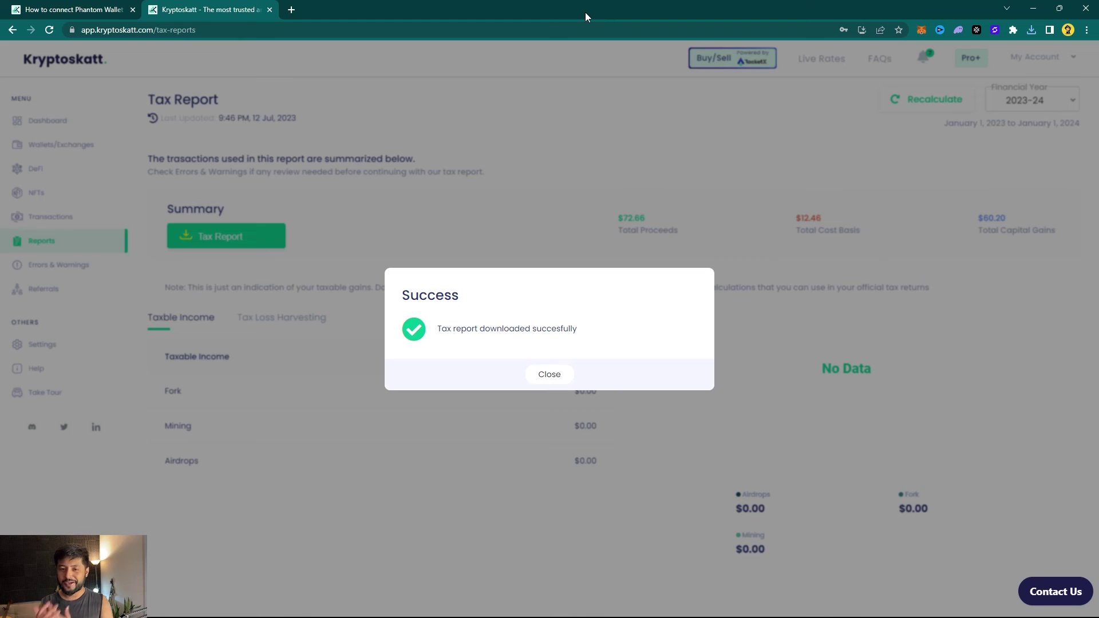